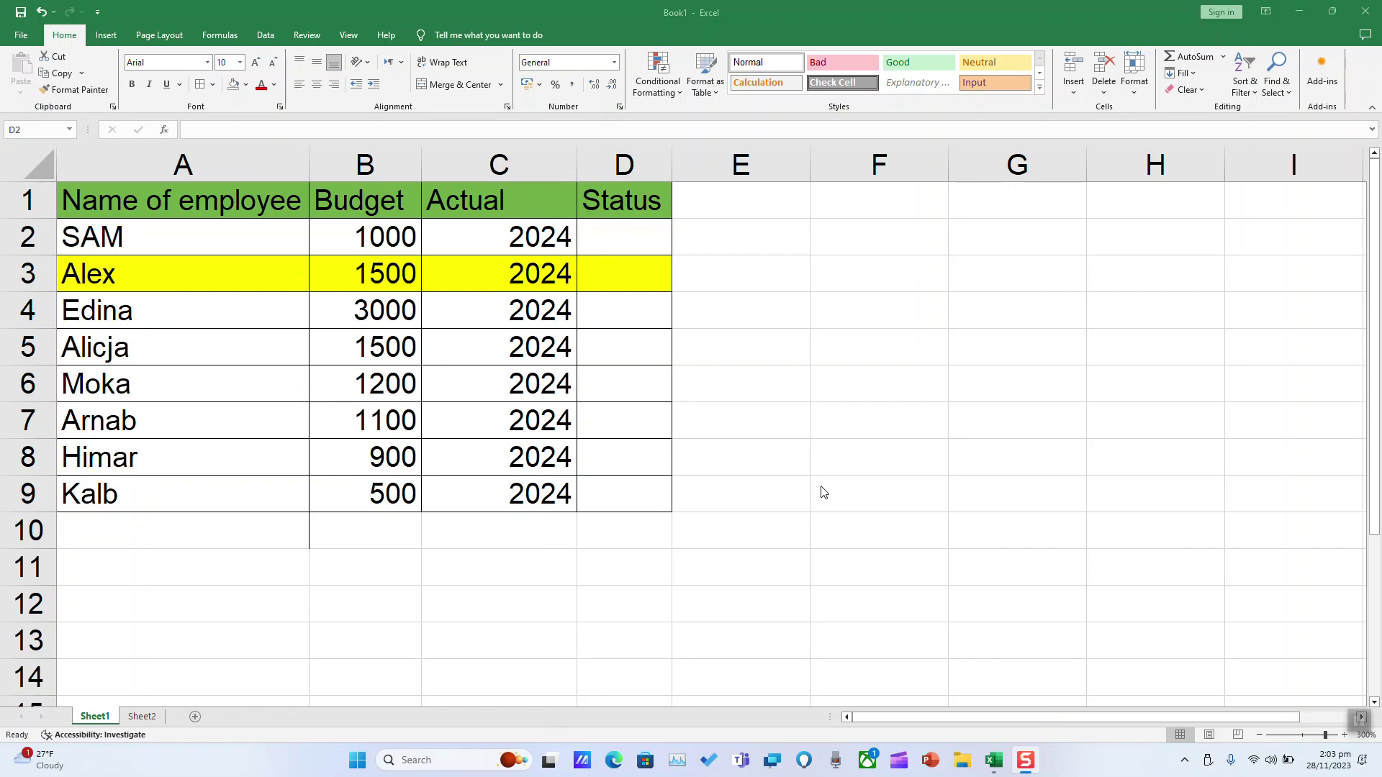
- Begin D2's formula as =IF(C2>B2, comparing SAM's Actual against his Budget
left_click_drag(410, 235, 391, 493)
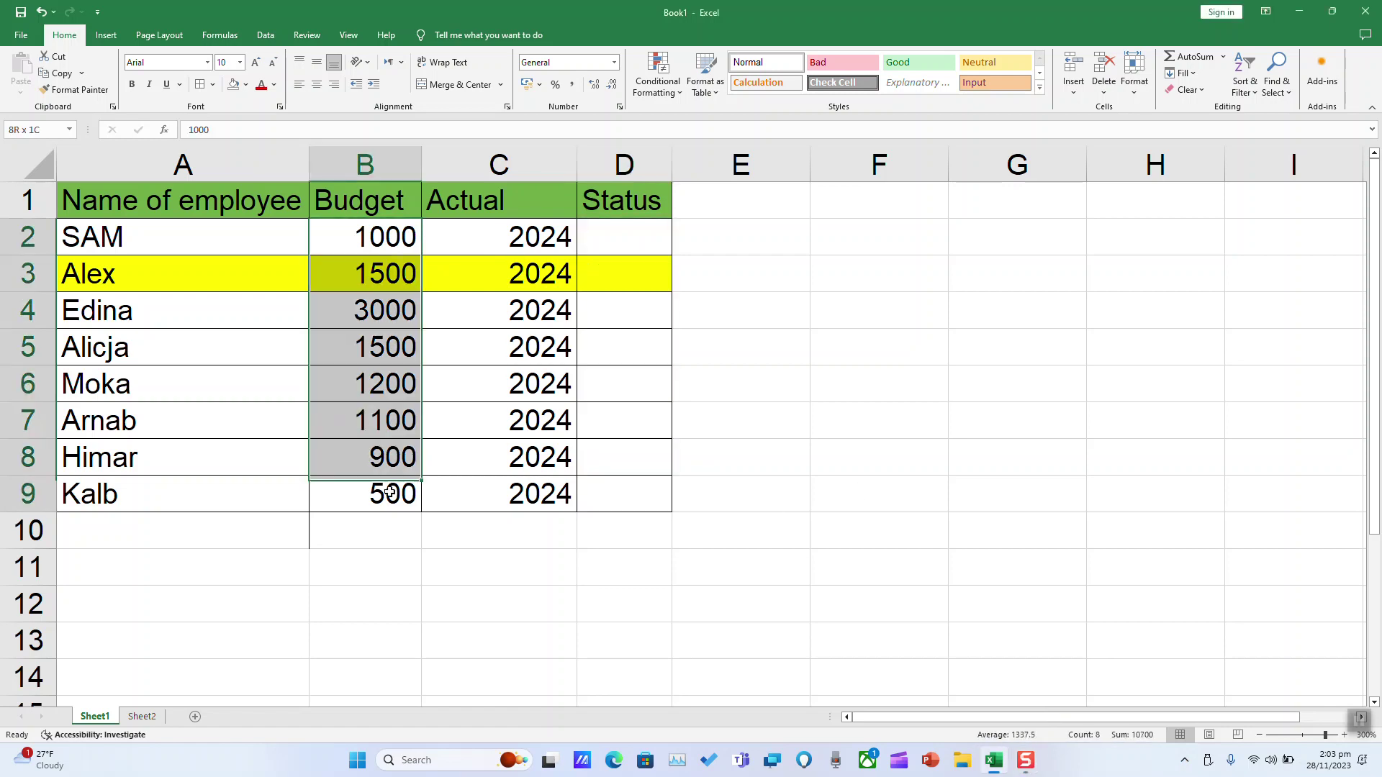
left_click(535, 236)
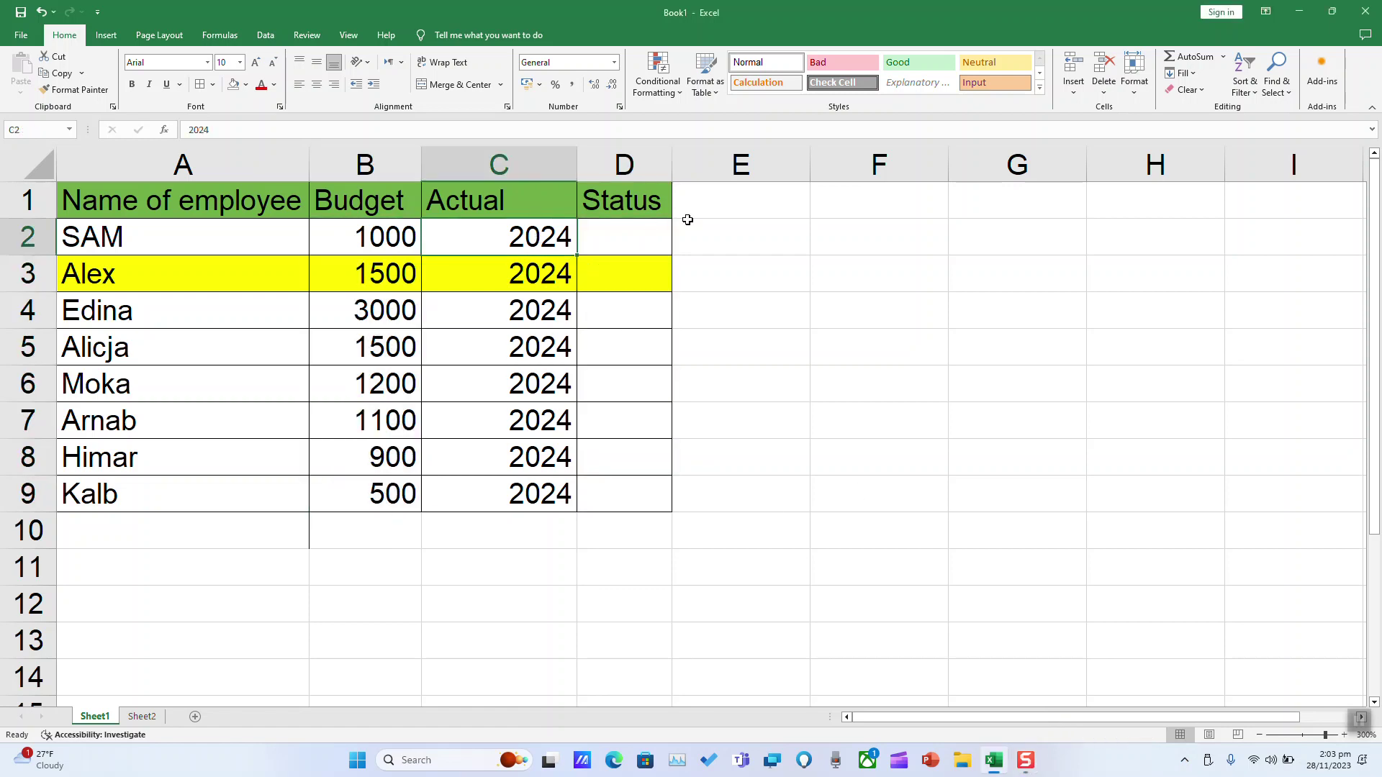
left_click(744, 199)
left_click(631, 220)
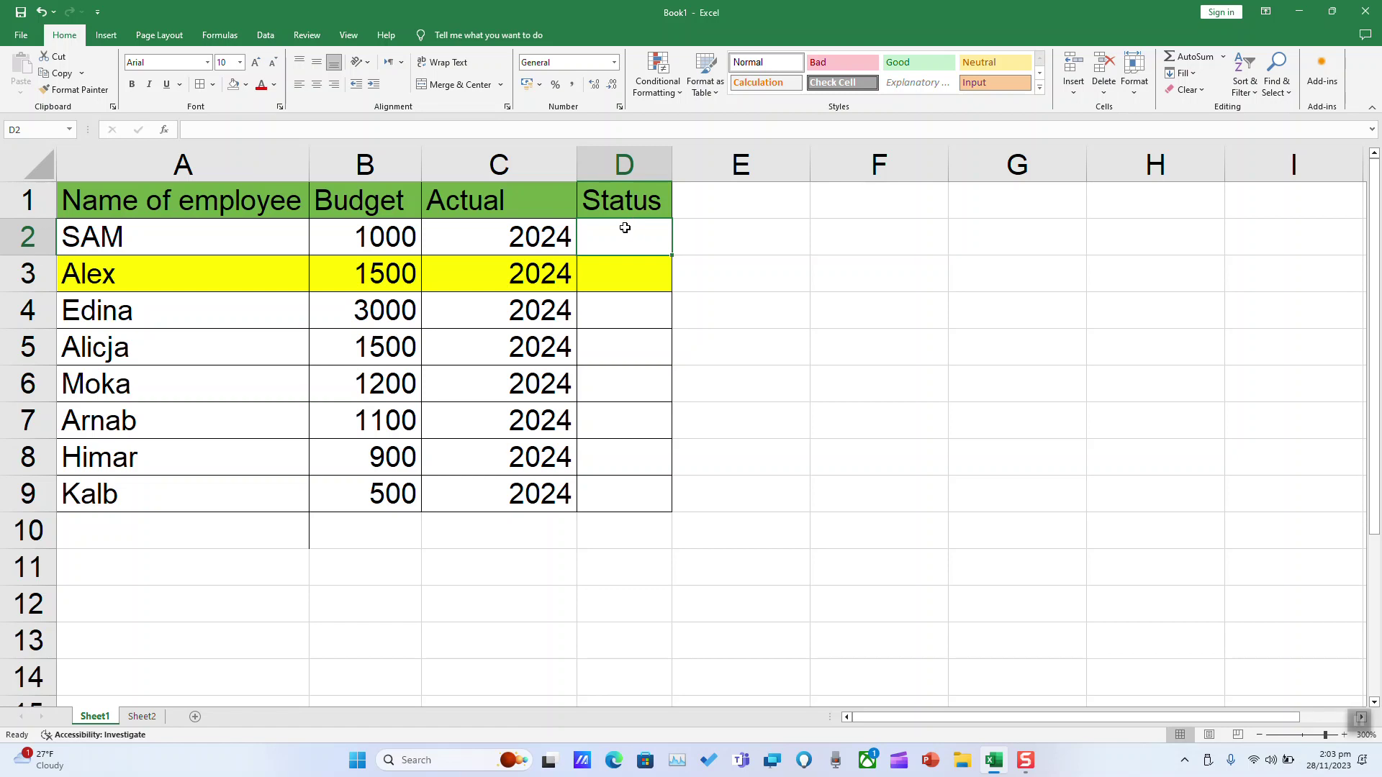
type("=IF")
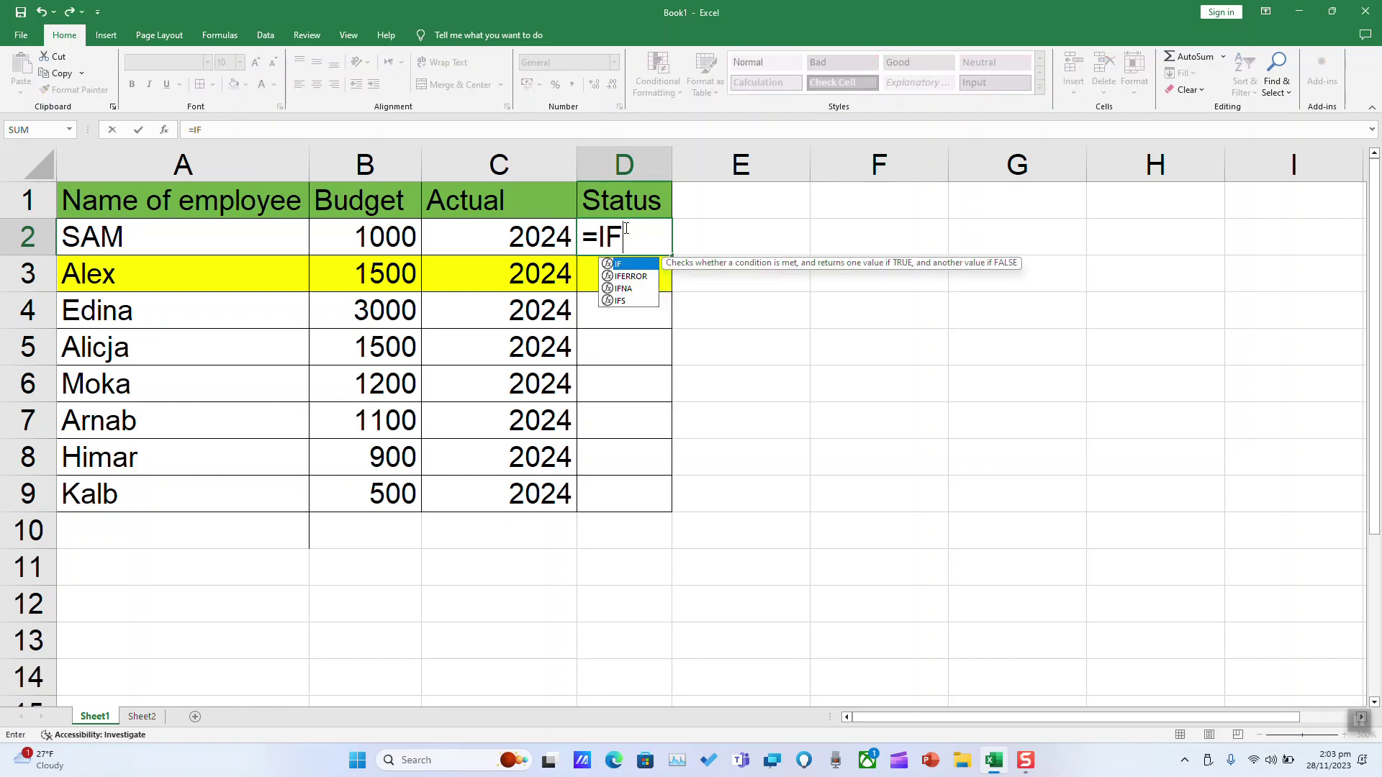
key("Escape")
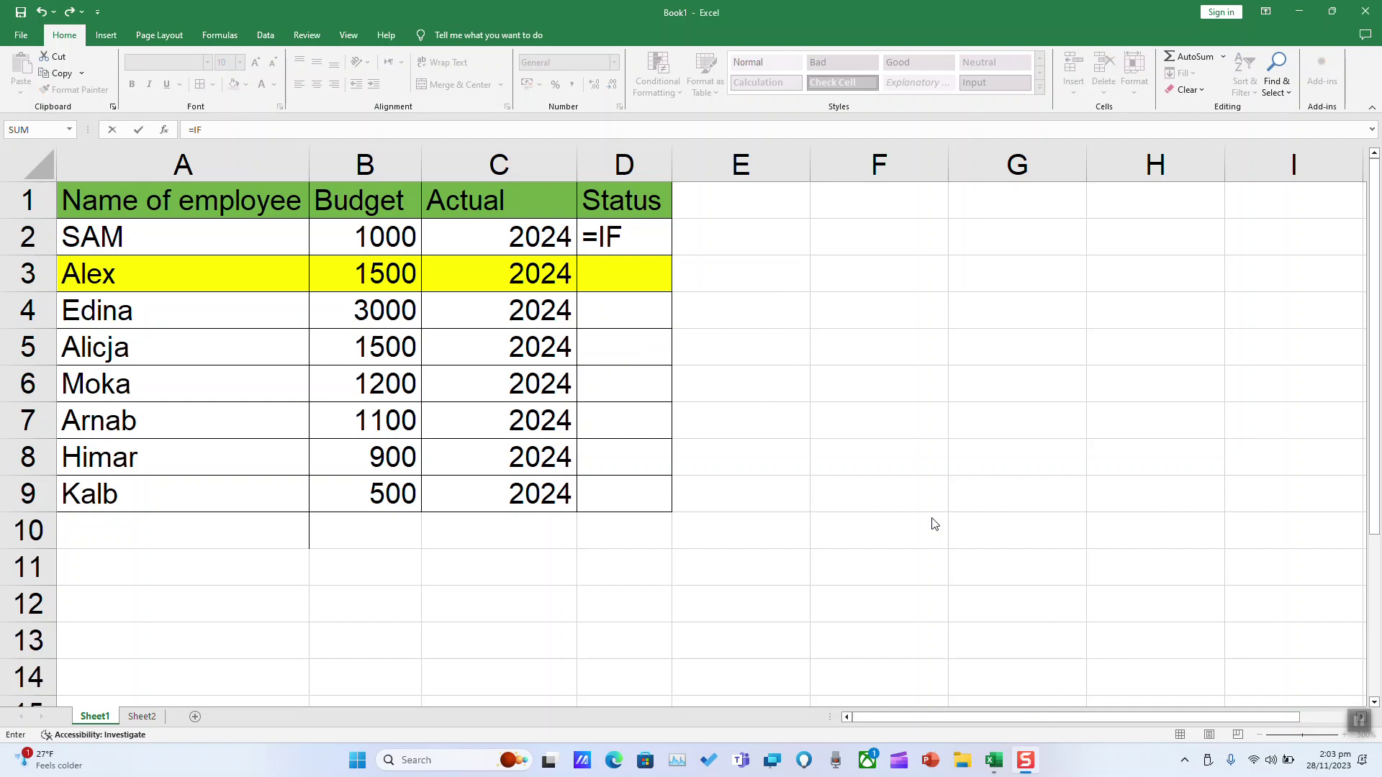
key("BackSpace")
type("F(")
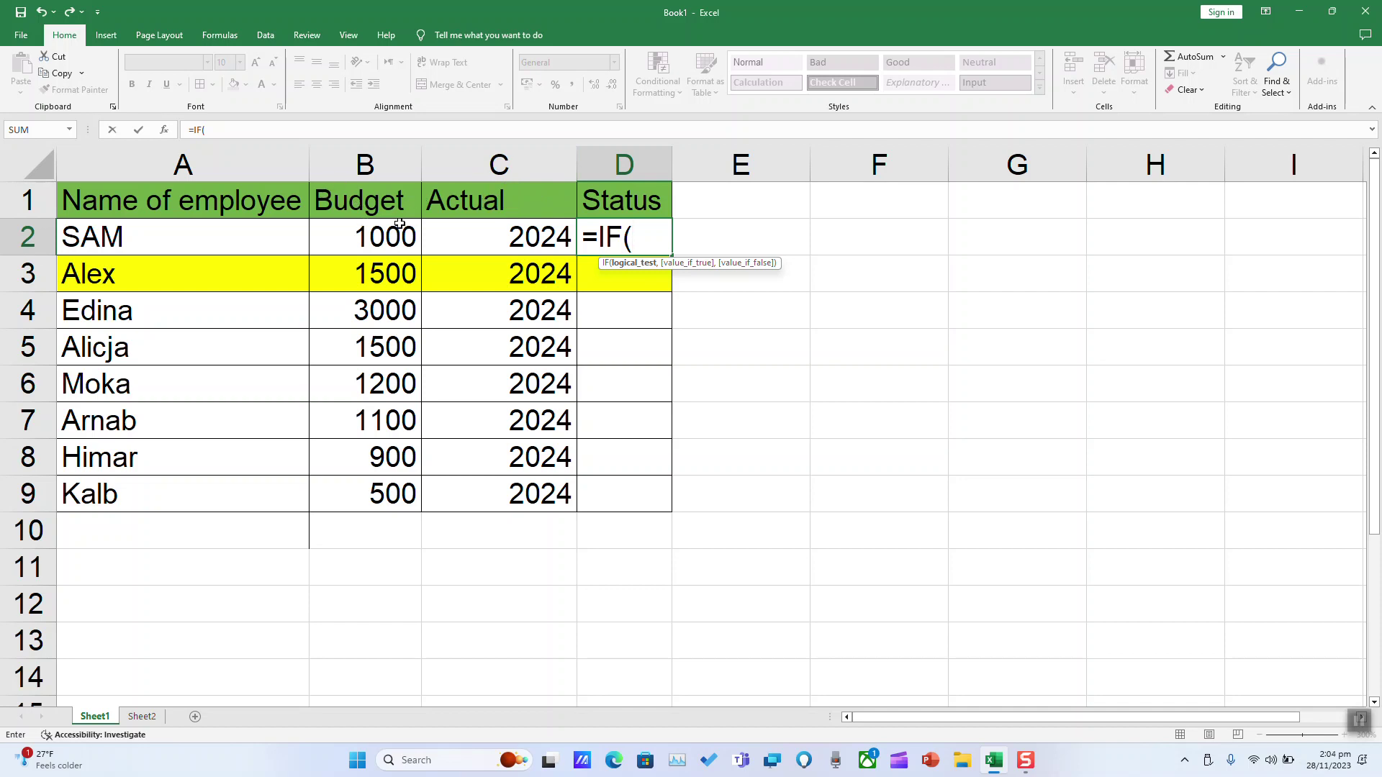
left_click(520, 238)
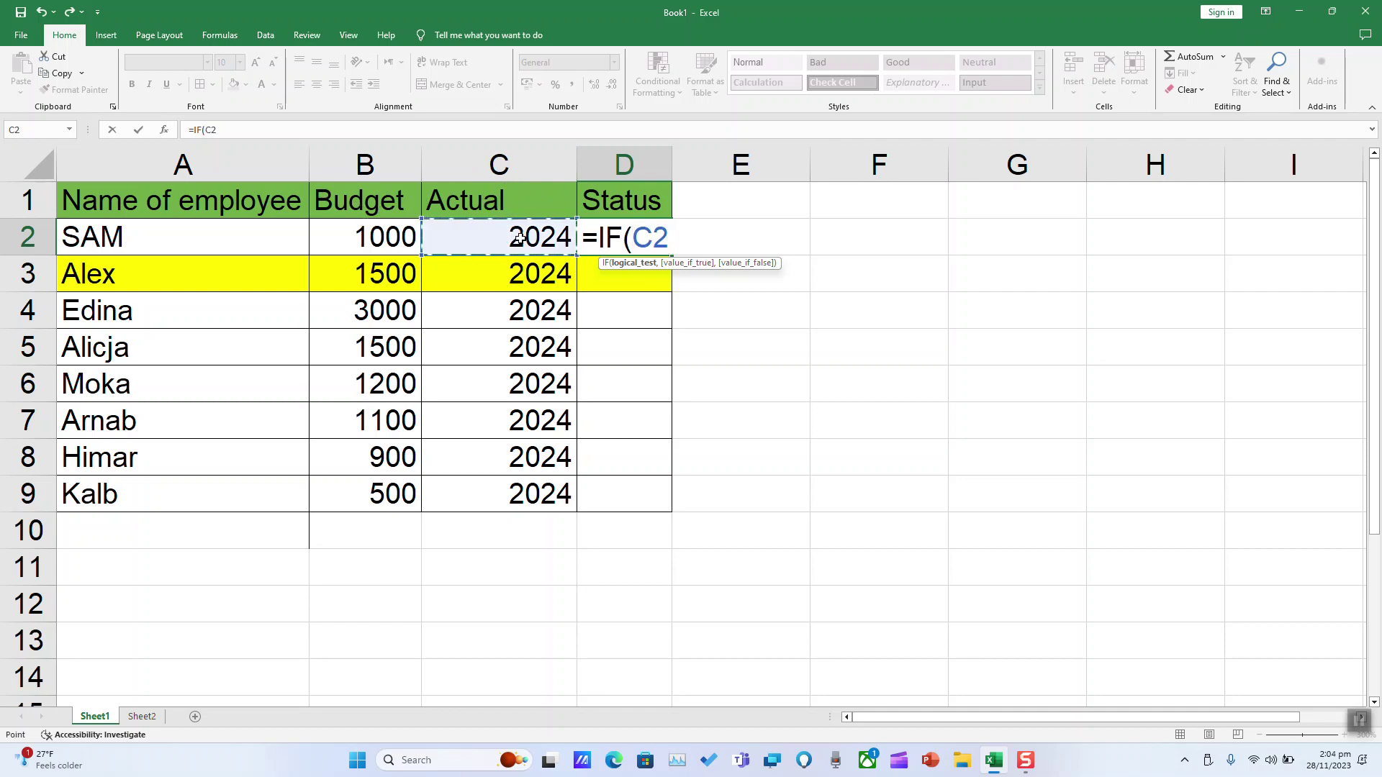
type(">")
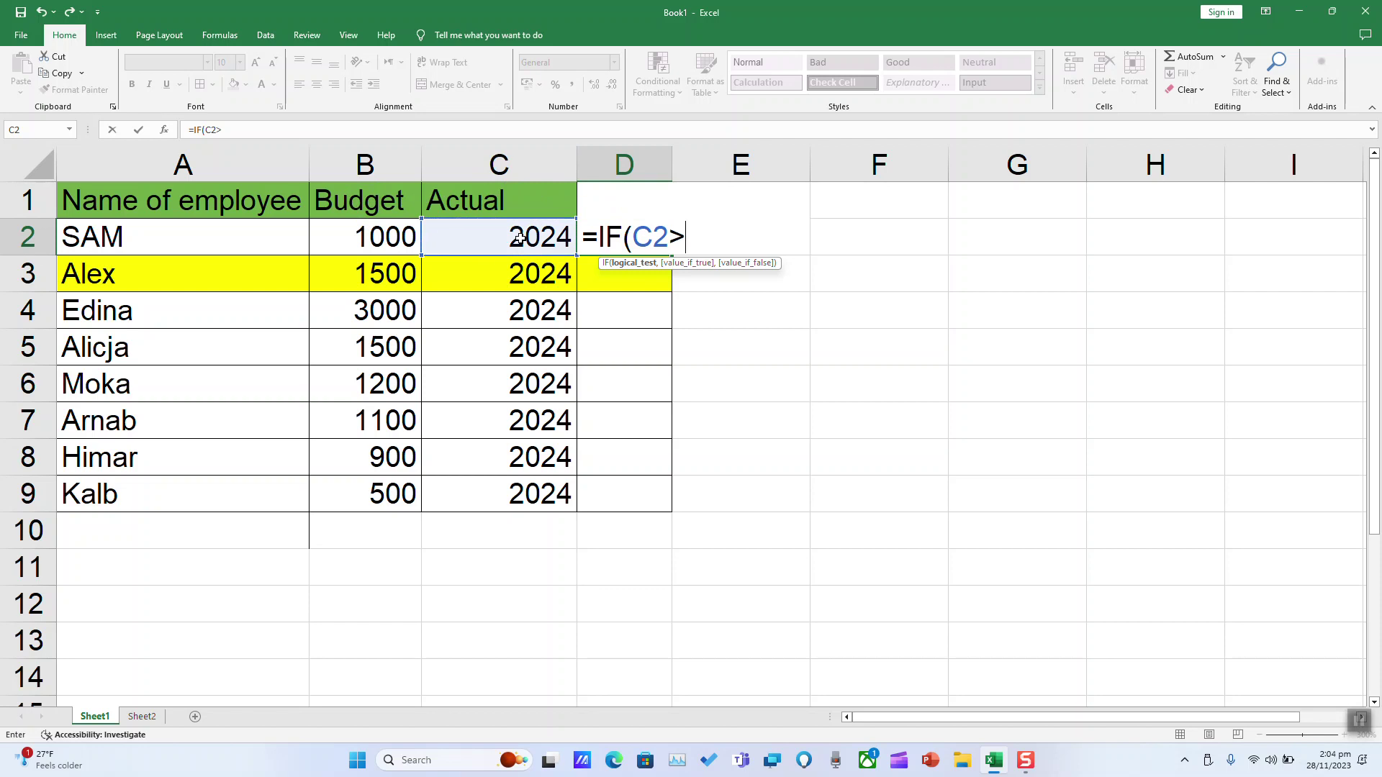
left_click(400, 249)
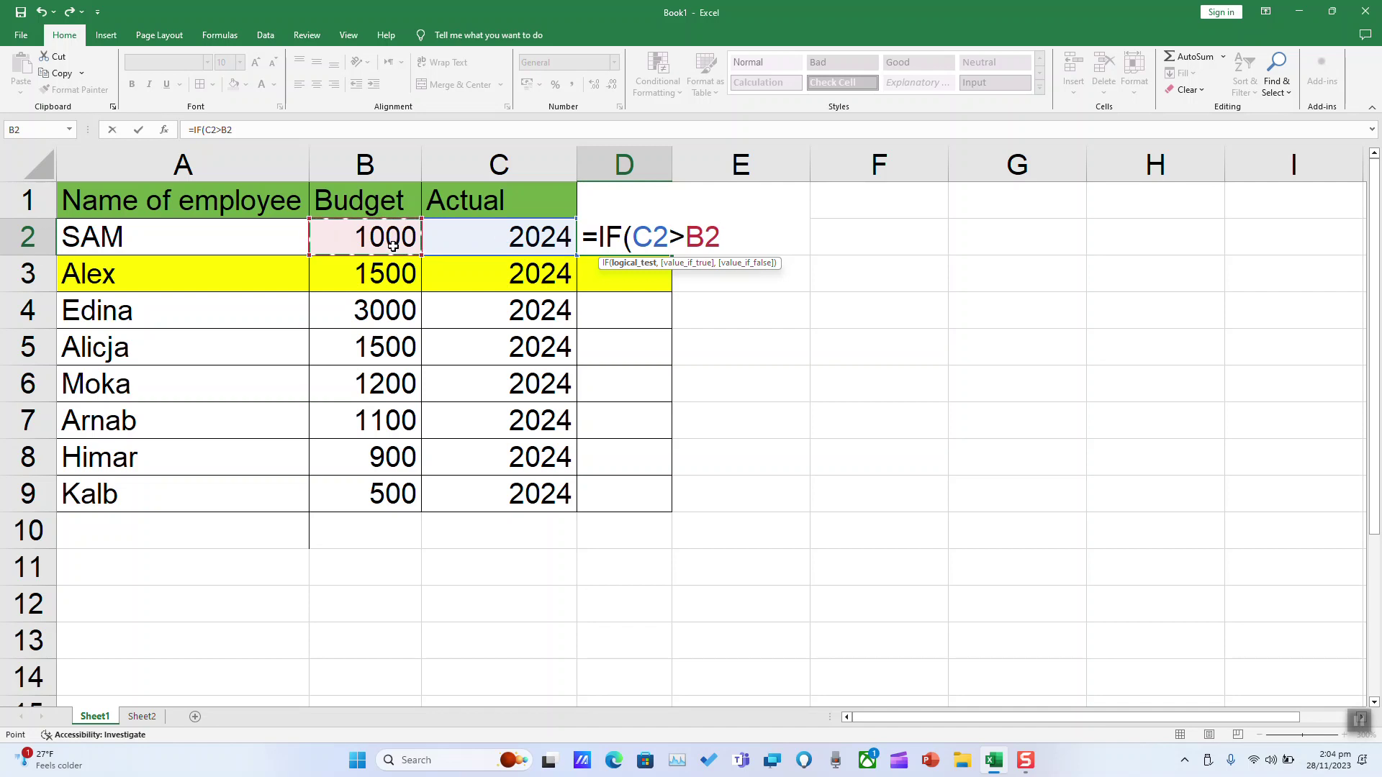
type(",")
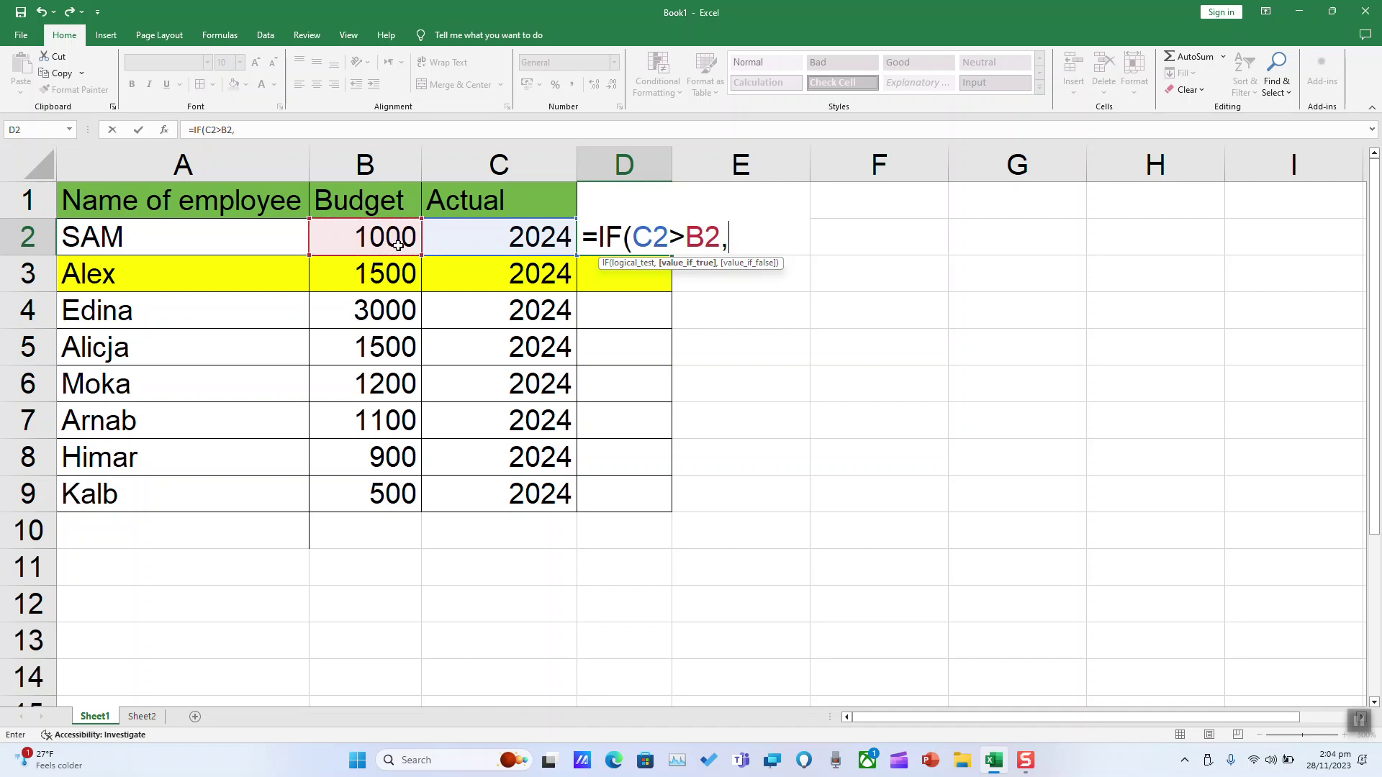
type("@")
- Add "Over budget" as the true result, removing the stray @ characters
key("BackSpace")
type("\"")
type("Over bud")
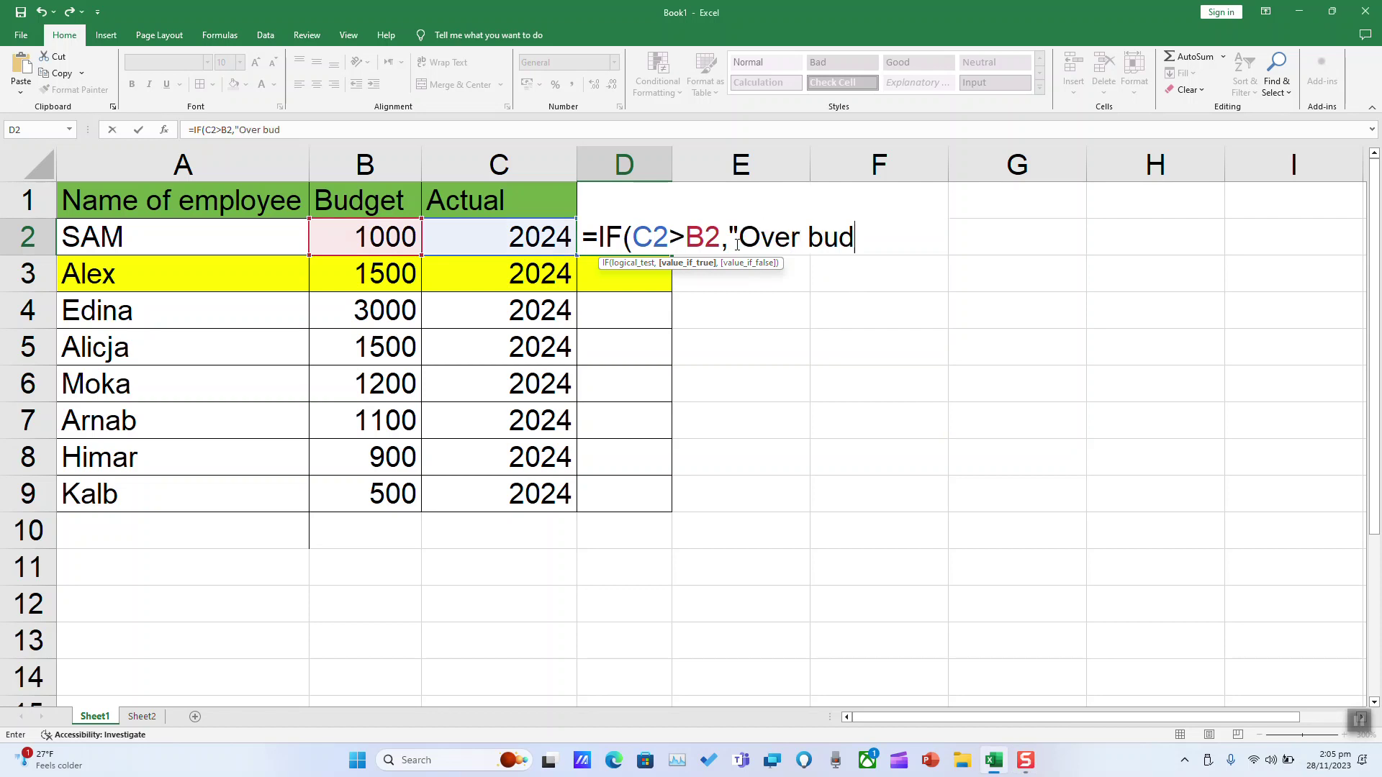
type("get@")
key("BackSpace")
type("\"")
type(",")
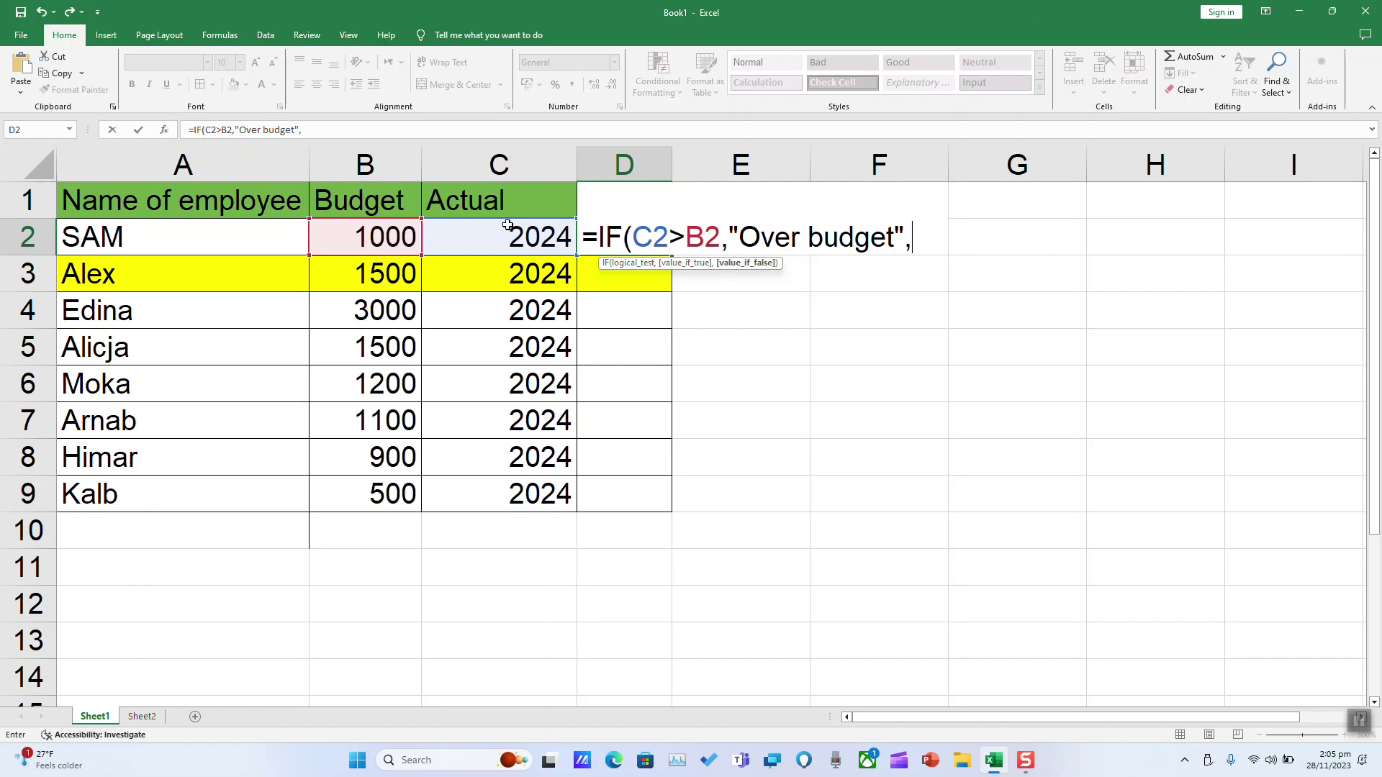
type("\"")
type("Un")
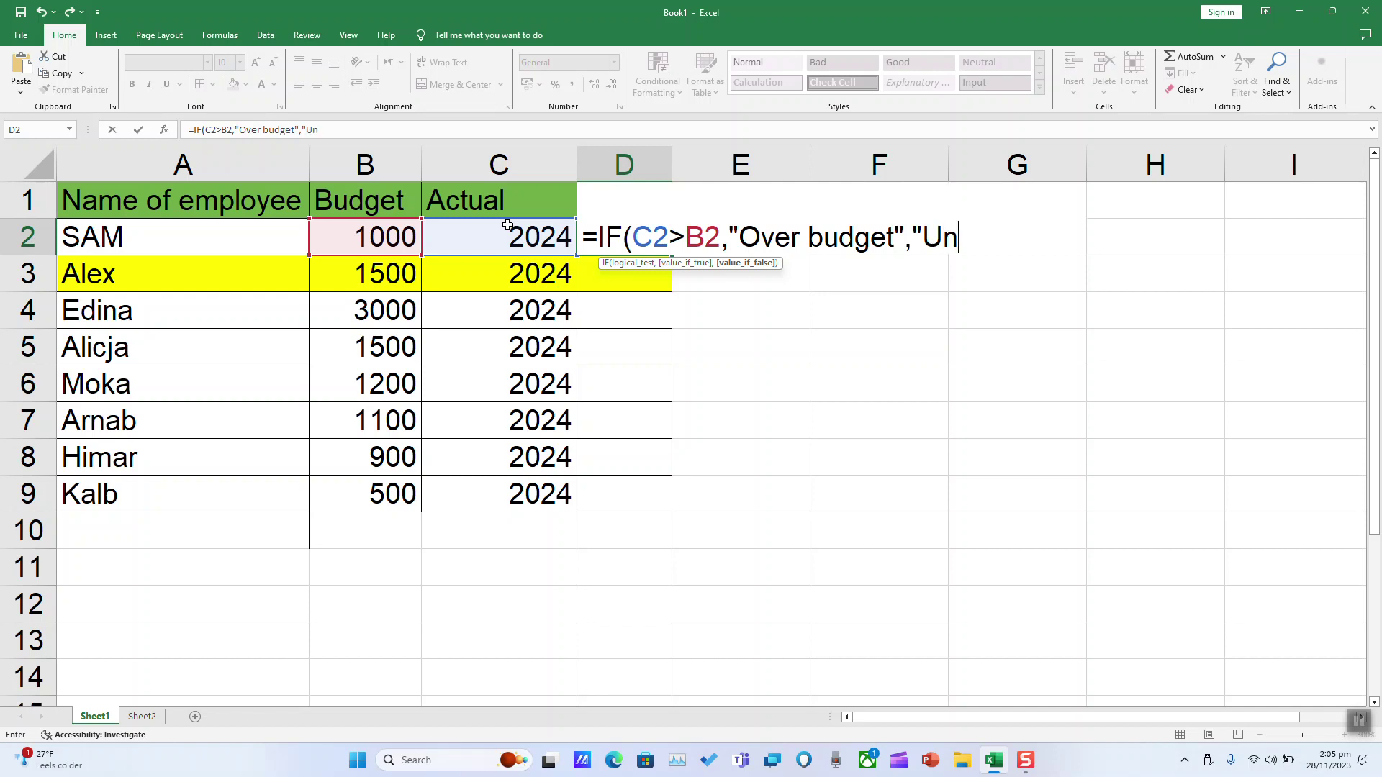
type("der Bud")
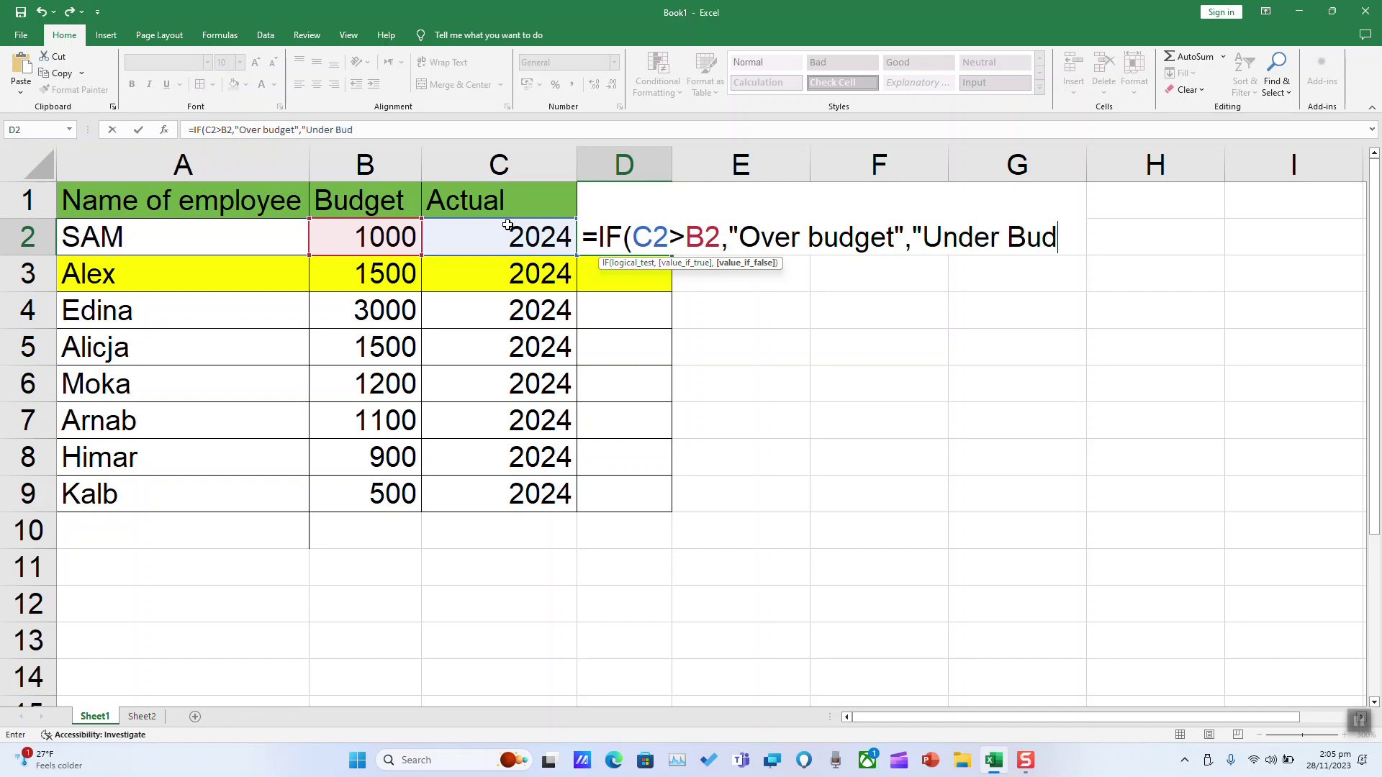
type("get\"")
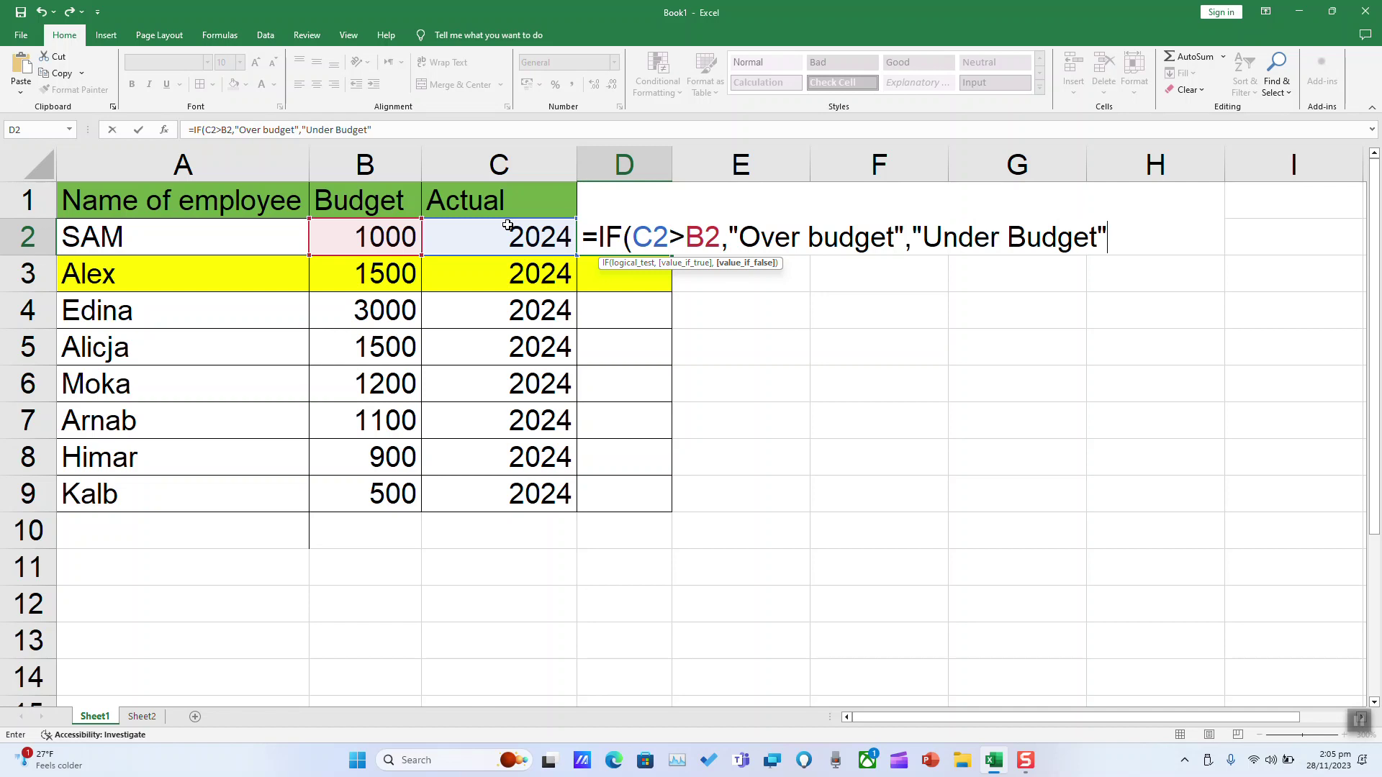
type(")")
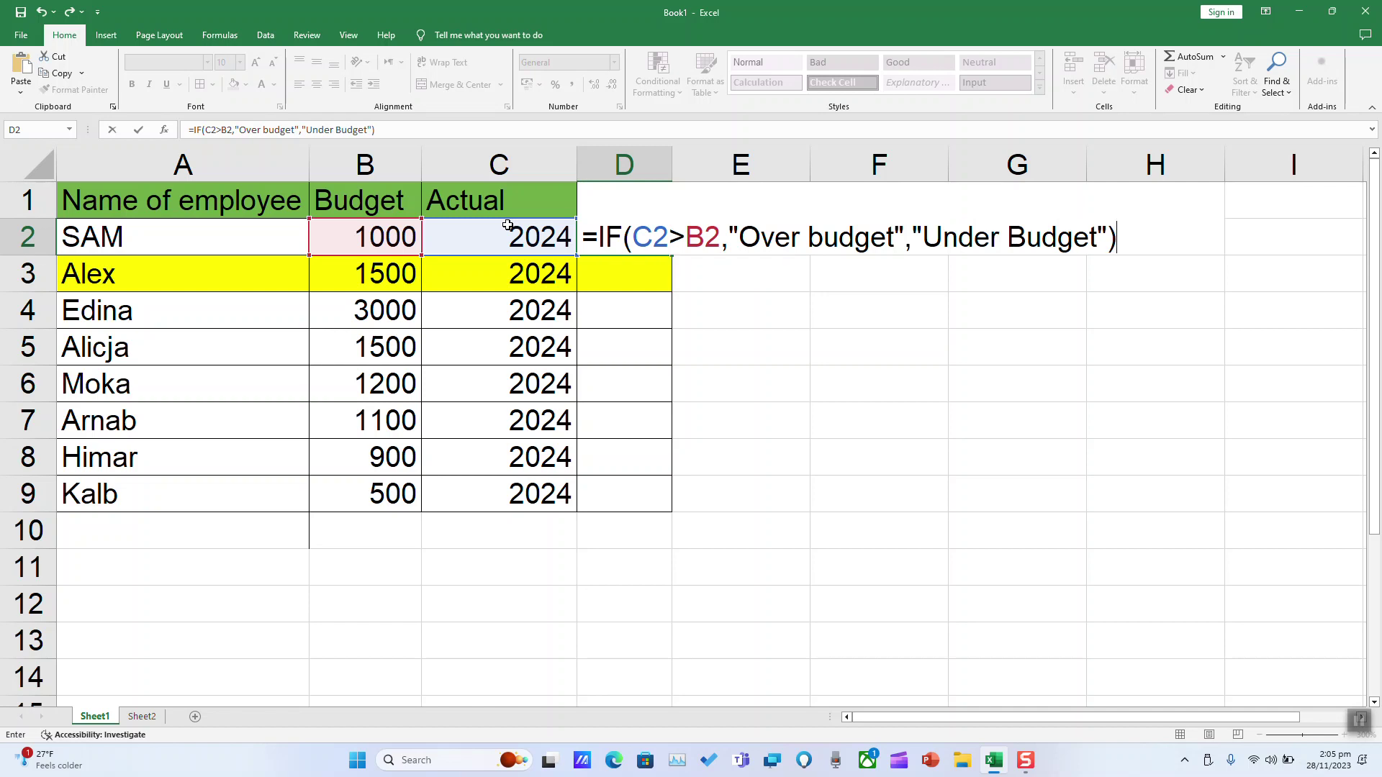
- Close the formula with ,"Under Budget") and commit it so D2 shows Over budget
key("Return")
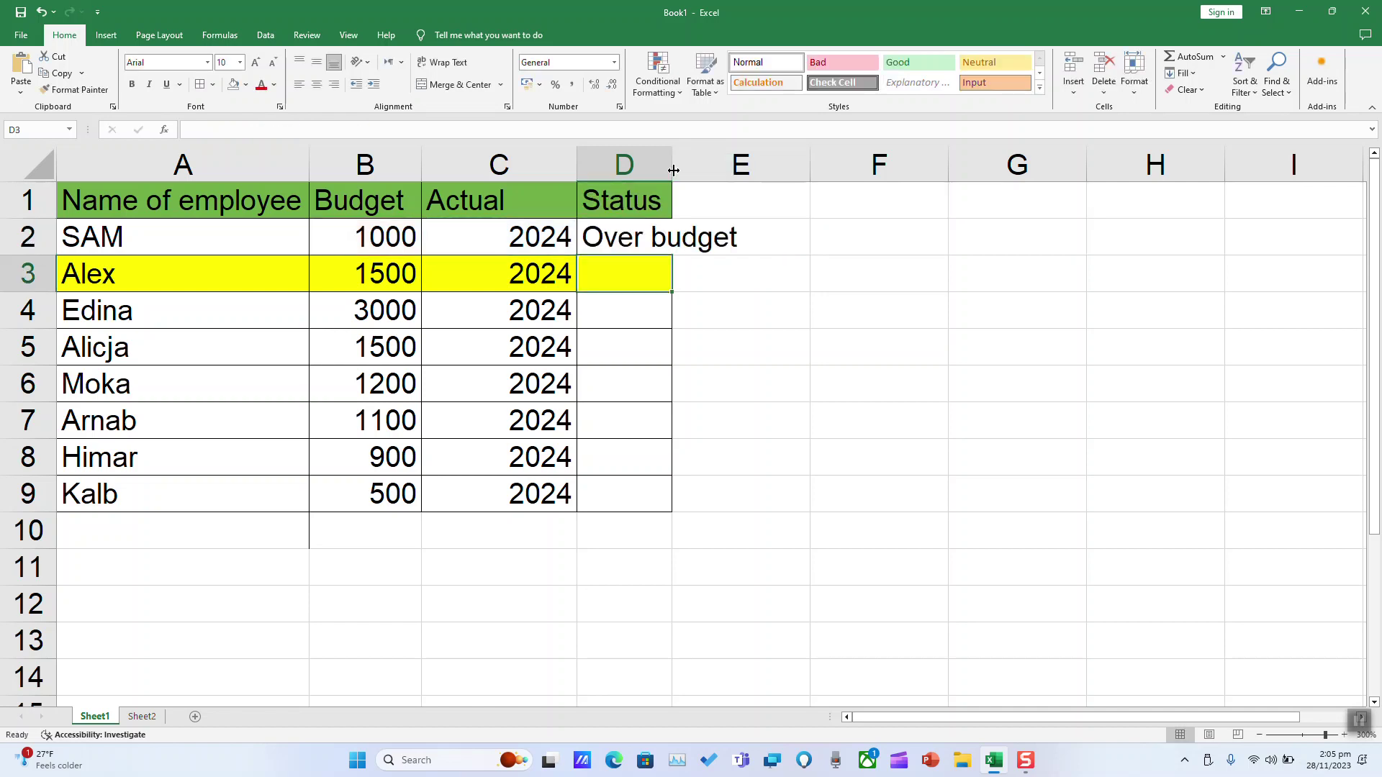
- Autofit column D and fill D2's IF formula down to D9, leaving only Edina Under Budget
double_click(673, 169)
left_click(643, 234)
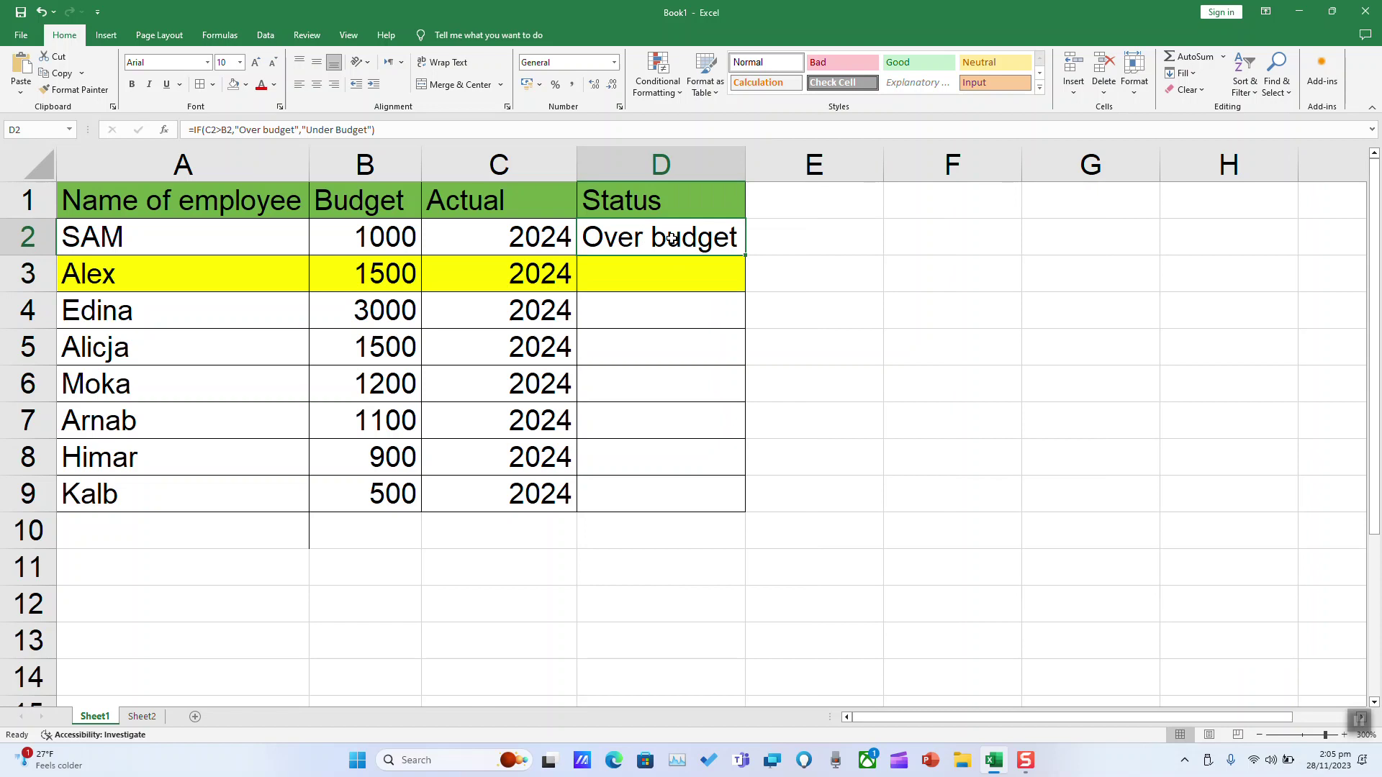
left_click(541, 250)
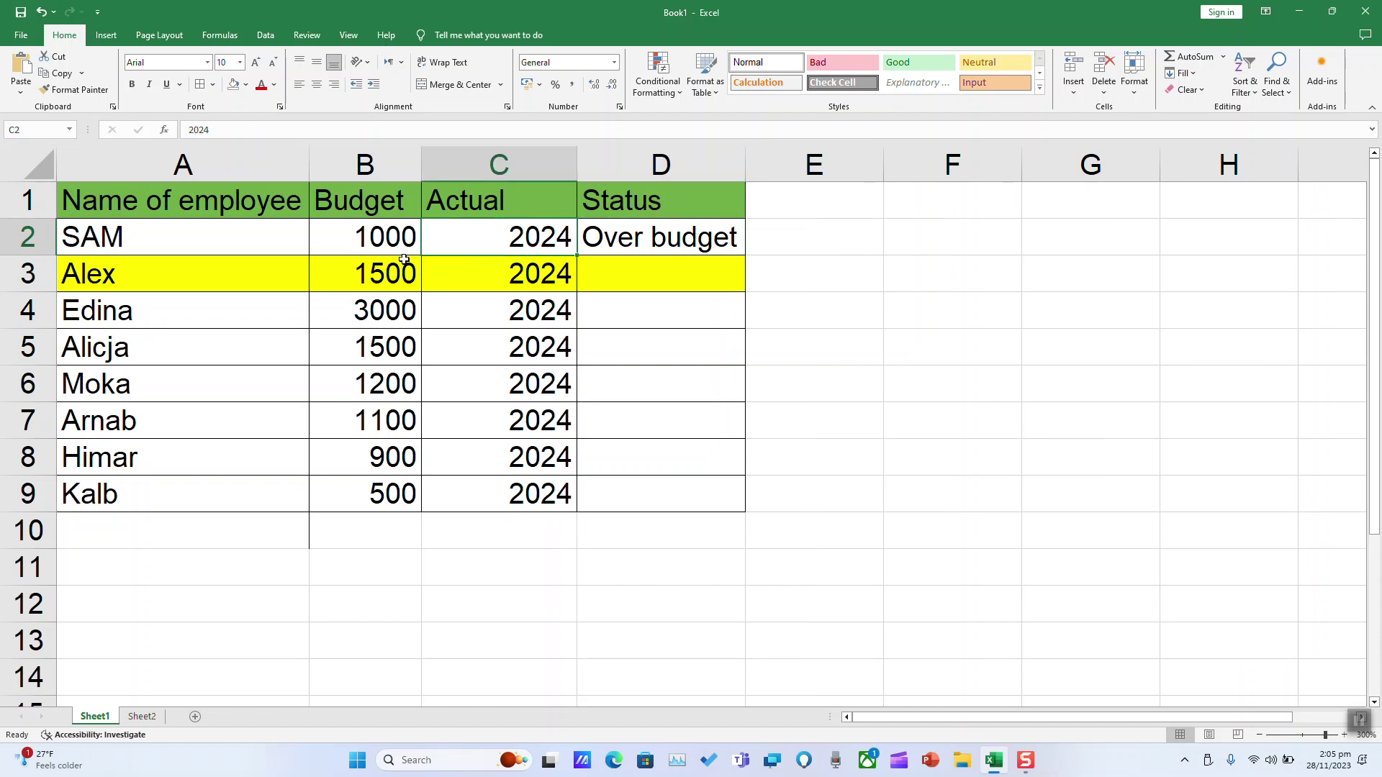
left_click(403, 242)
left_click(708, 247)
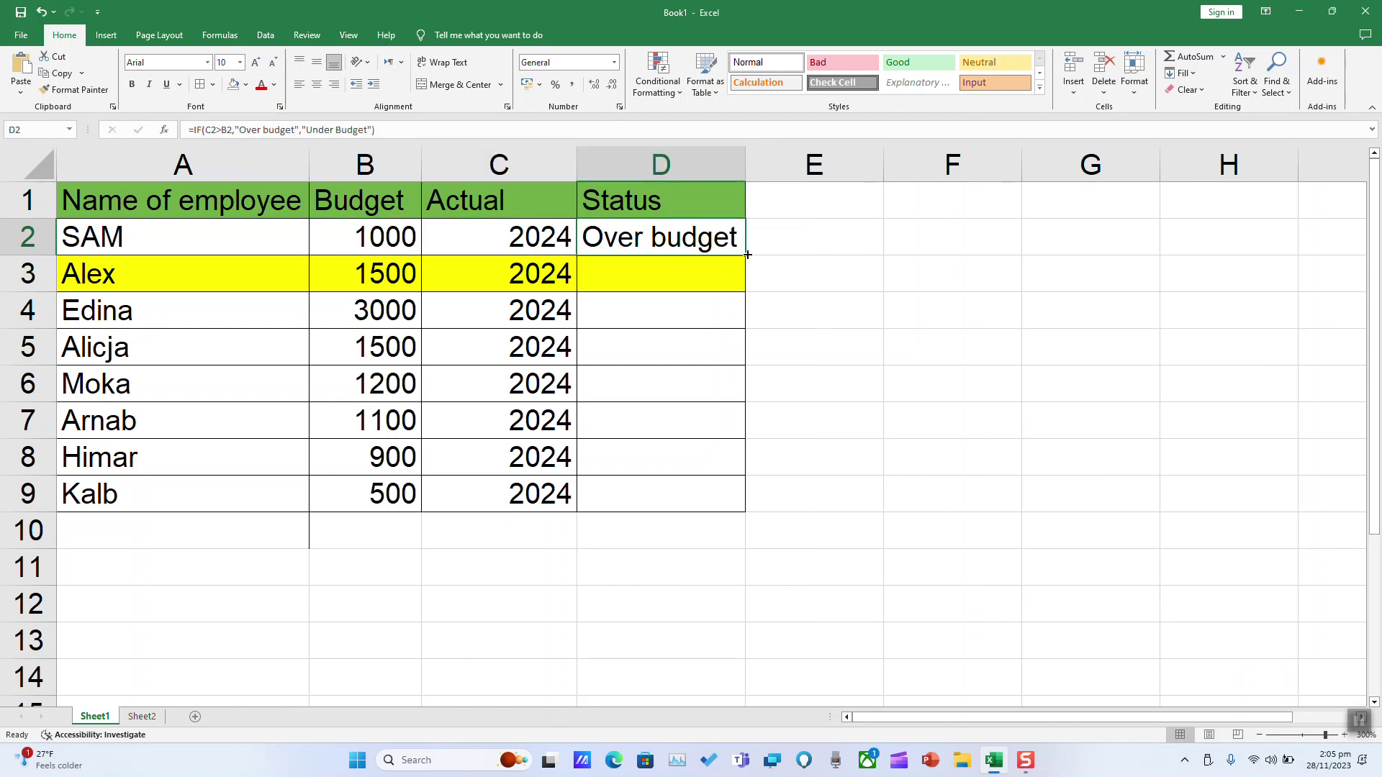
left_click_drag(747, 256, 767, 514)
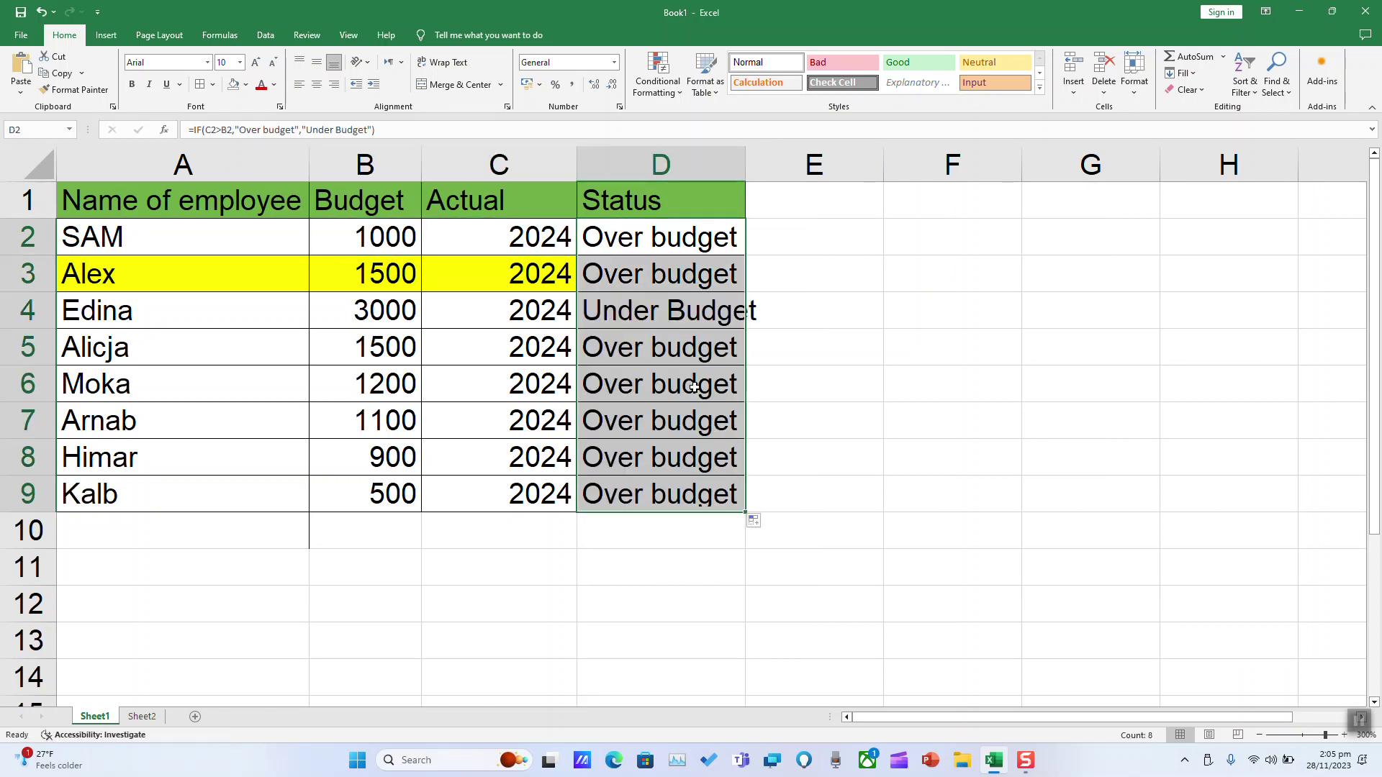
left_click(600, 313)
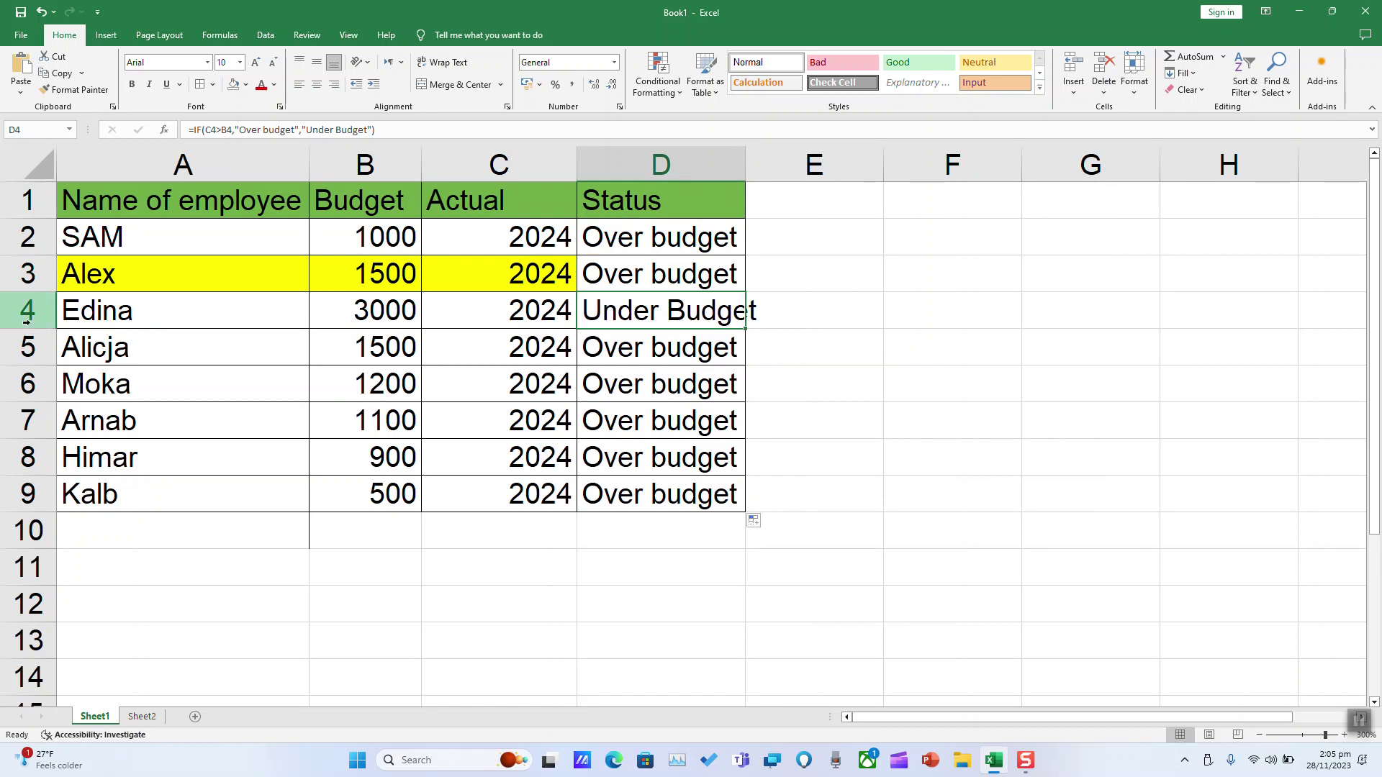